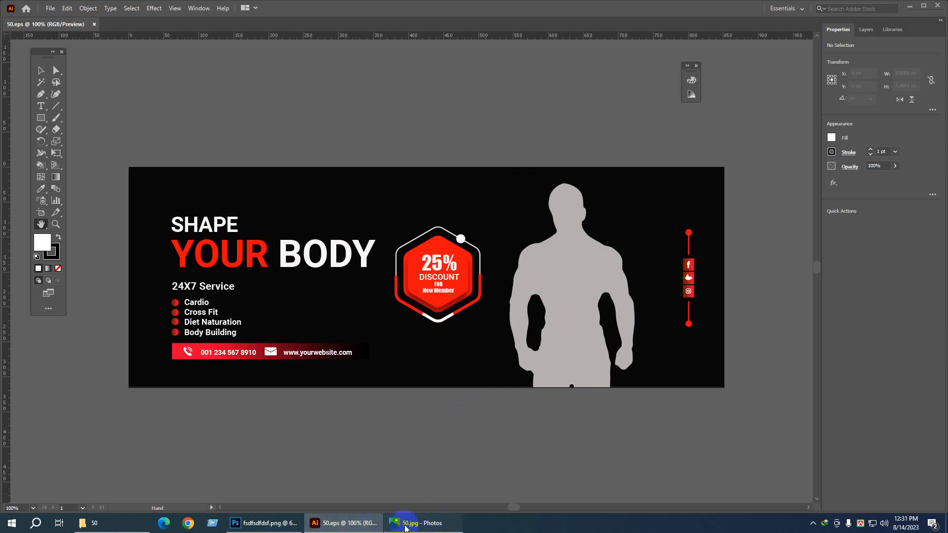
Step: Compare the man's photo in the 50.jpg preview in Photos with fsdfsdfdsf.png in Photoshop
{"action": "left_click", "coordinate": [410, 523]}
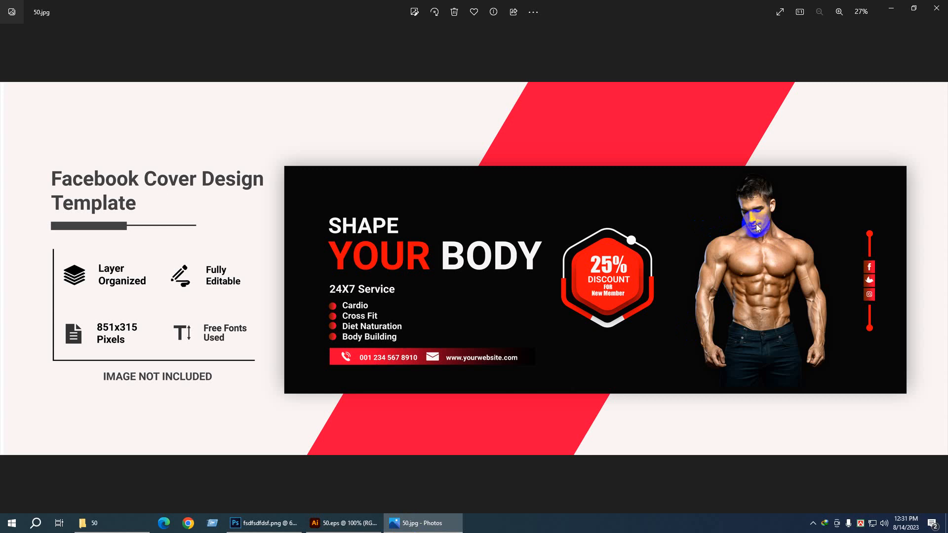
{"action": "left_click", "coordinate": [266, 523]}
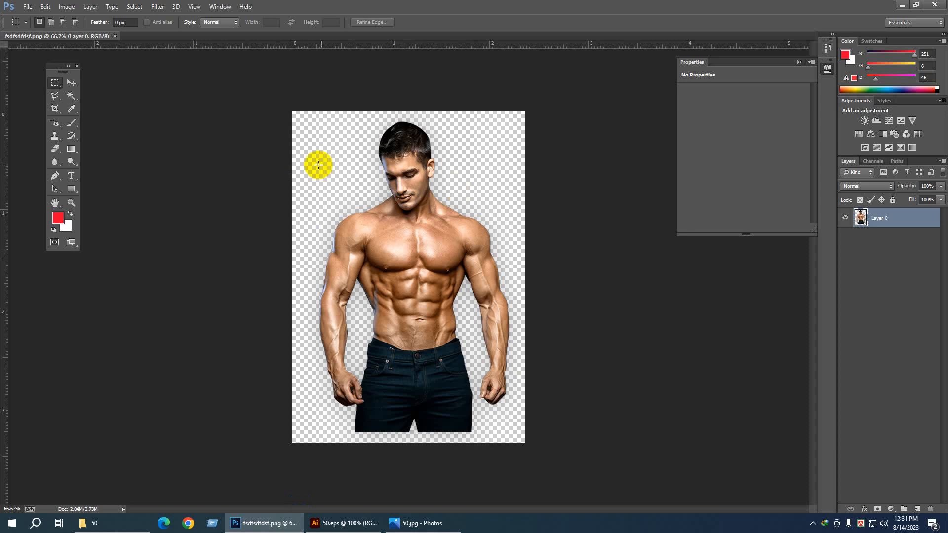
{"action": "left_click", "coordinate": [410, 155]}
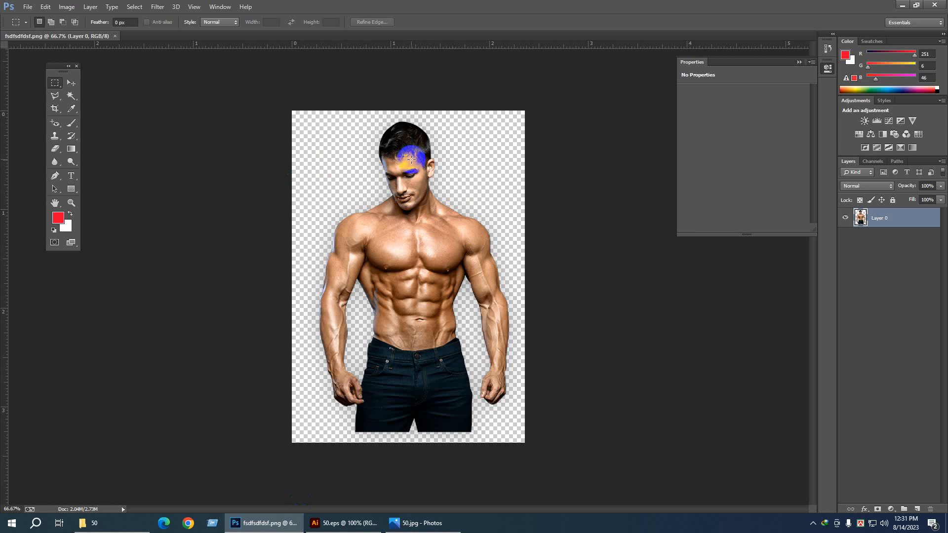
{"action": "left_click", "coordinate": [424, 156]}
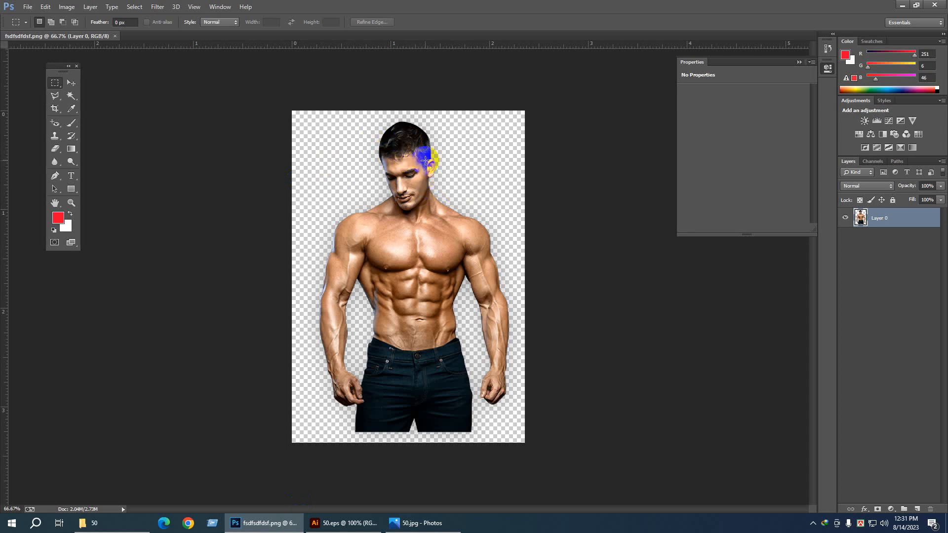
Step: Add a Color Overlay effect to Layer 0, the cut-out photo of the man
{"action": "left_click", "coordinate": [865, 509]}
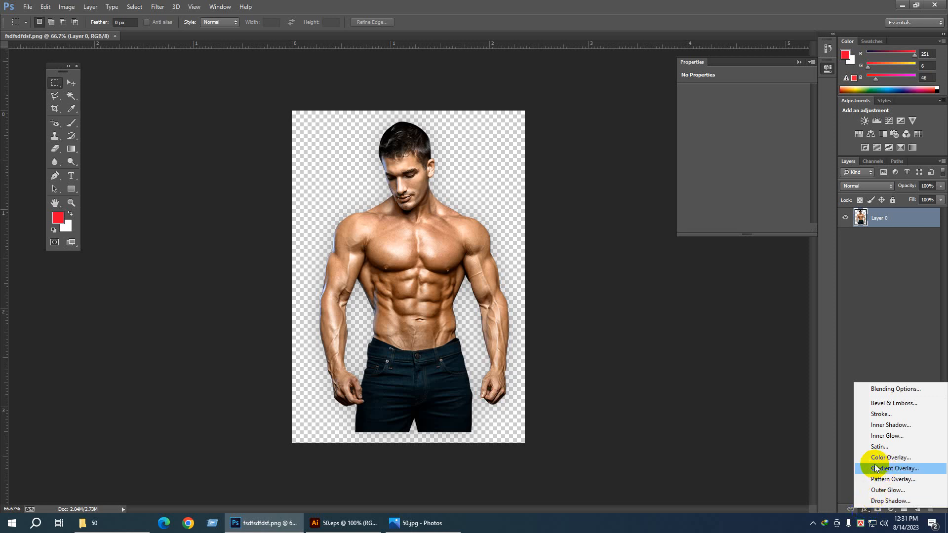
{"action": "left_click", "coordinate": [913, 457]}
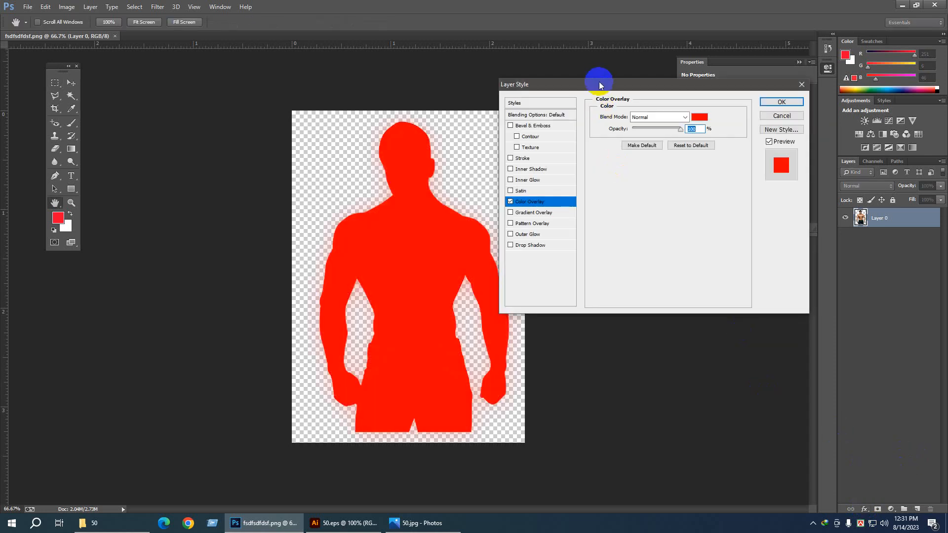
{"action": "mouse_move", "coordinate": [540, 84]}
{"action": "left_mouse_down"}
{"action": "mouse_move", "coordinate": [533, 112]}
{"action": "mouse_move", "coordinate": [536, 92]}
{"action": "left_mouse_up"}
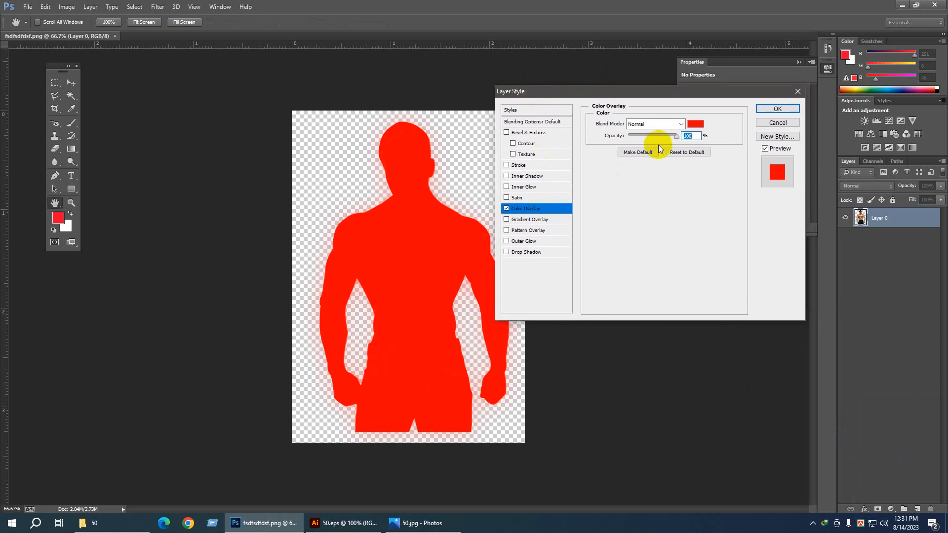
{"action": "left_click", "coordinate": [694, 125]}
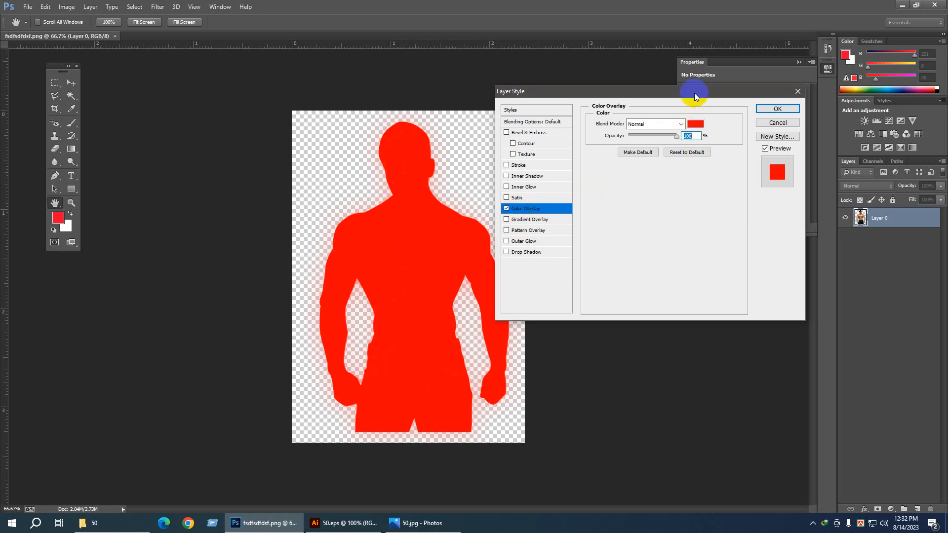
{"action": "left_click_drag", "start_coordinate": [692, 91], "coordinate": [669, 82]}
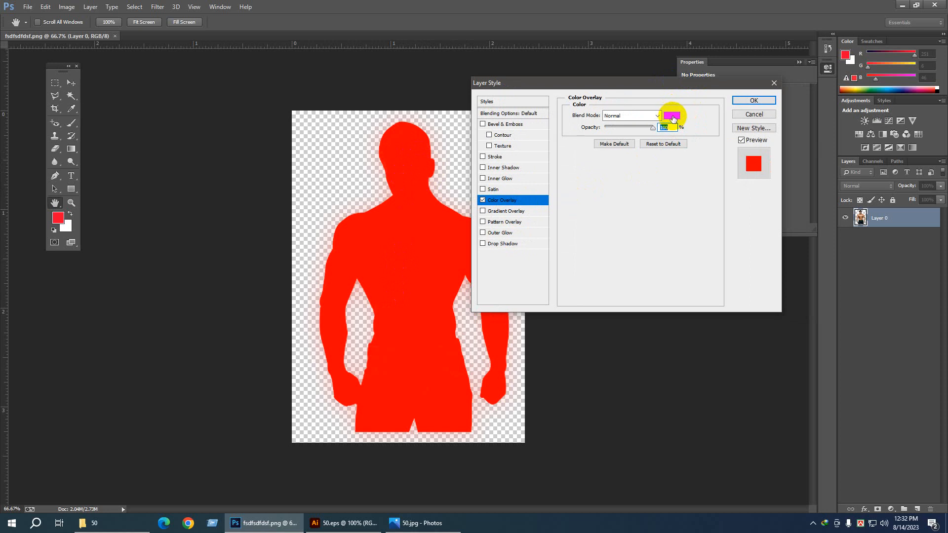
Step: Set the overlay colour to light grey #c2bdbd and apply the layer style
{"action": "left_click", "coordinate": [672, 117]}
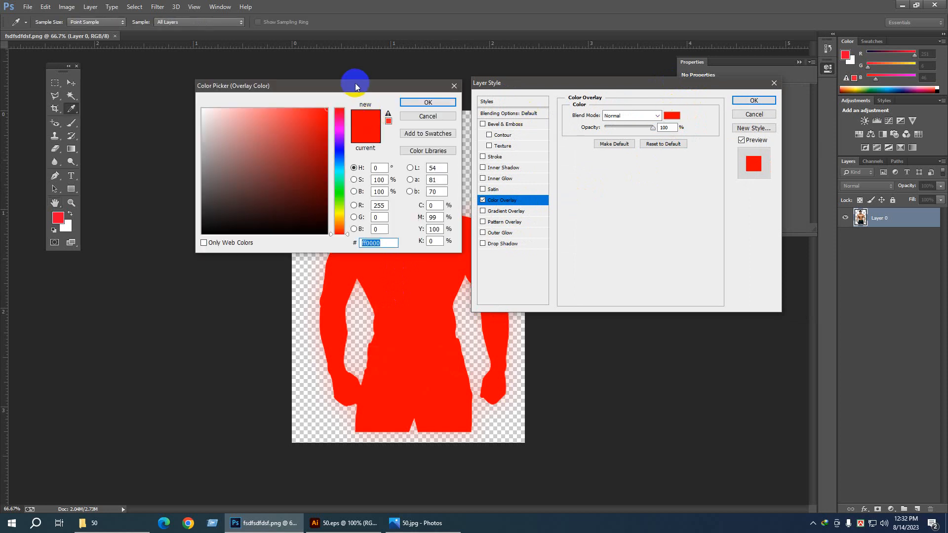
{"action": "left_click_drag", "start_coordinate": [354, 84], "coordinate": [274, 108]}
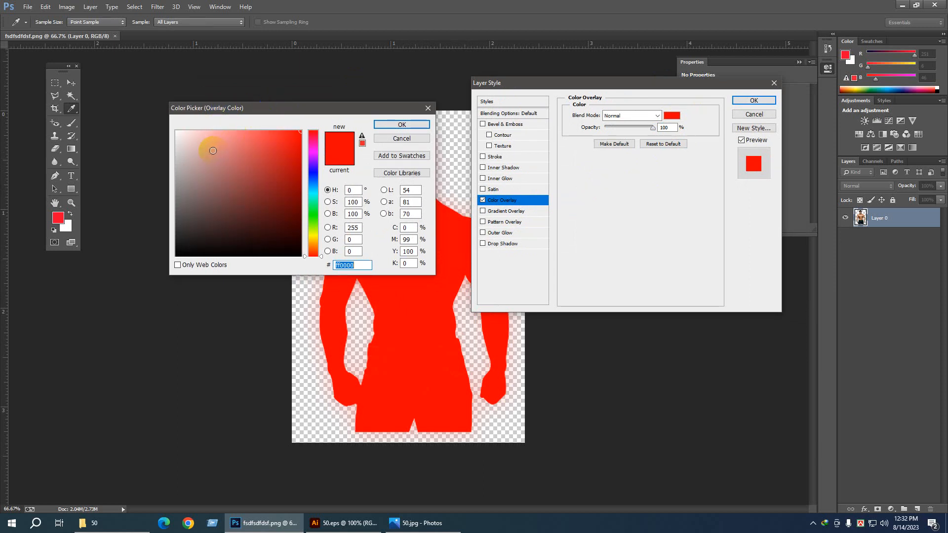
{"action": "left_click", "coordinate": [178, 151]}
{"action": "left_click", "coordinate": [178, 164]}
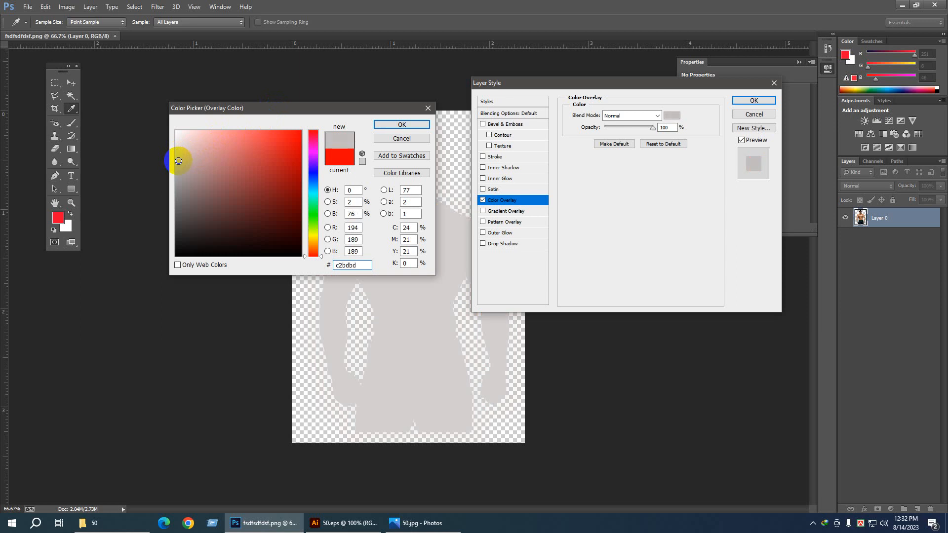
{"action": "left_click", "coordinate": [405, 124]}
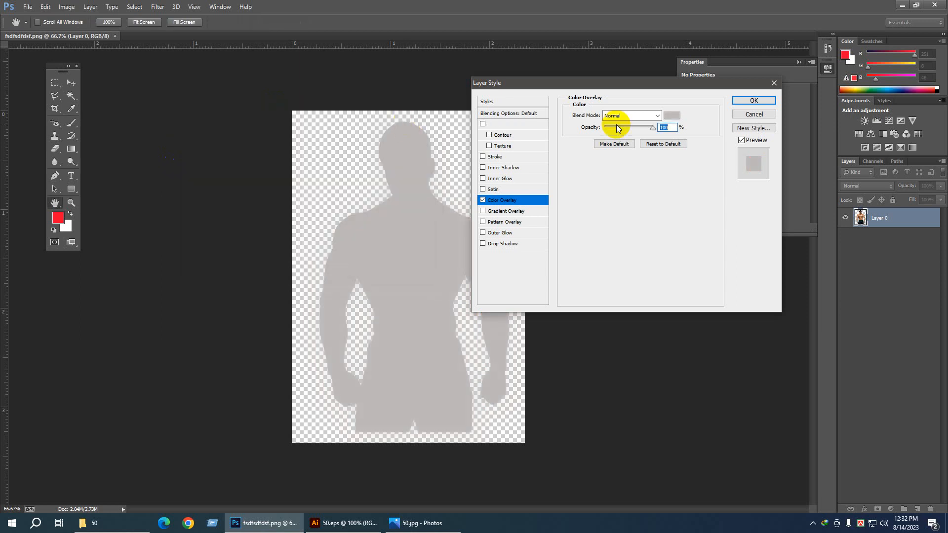
{"action": "left_click_drag", "start_coordinate": [664, 87], "coordinate": [572, 83]}
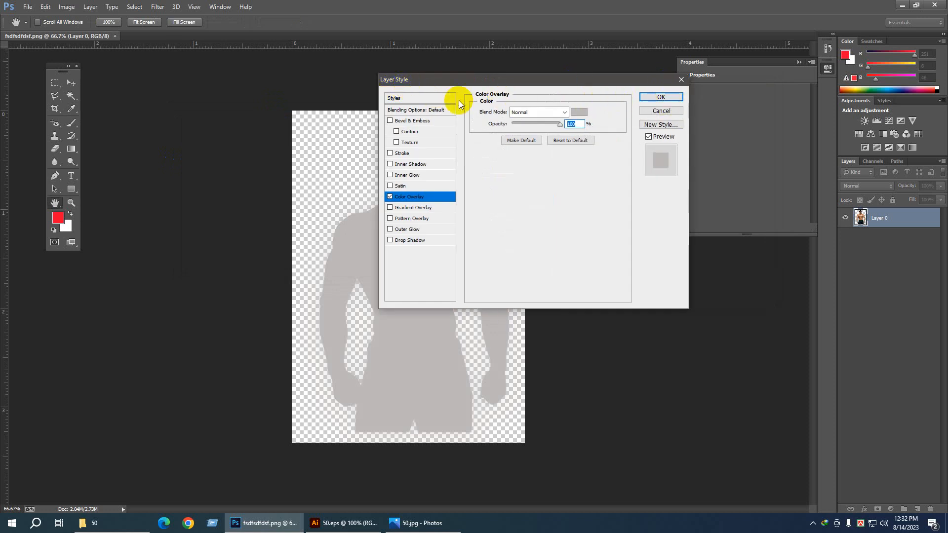
{"action": "left_click", "coordinate": [650, 103]}
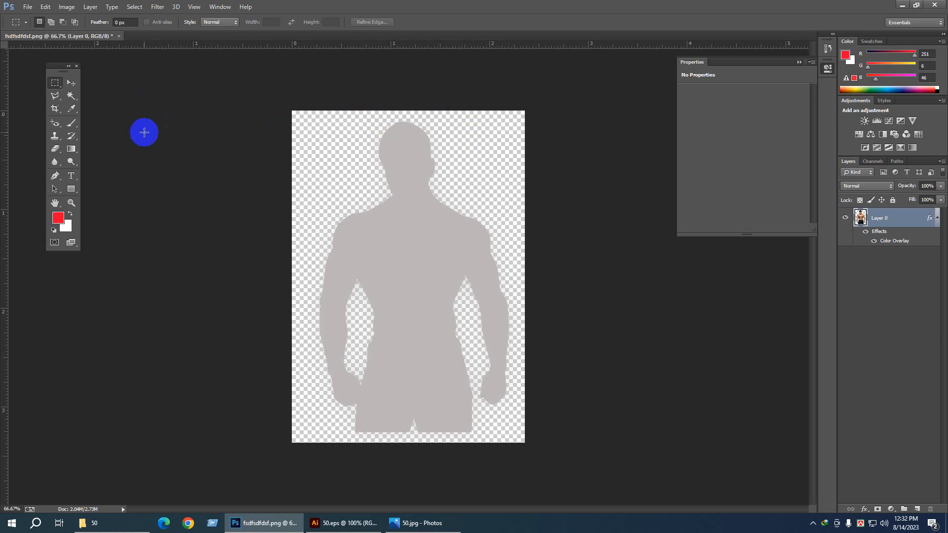
Step: Crop the canvas on all four sides close to the silhouette, ending flush with the base of its legs
{"action": "left_click", "coordinate": [55, 109]}
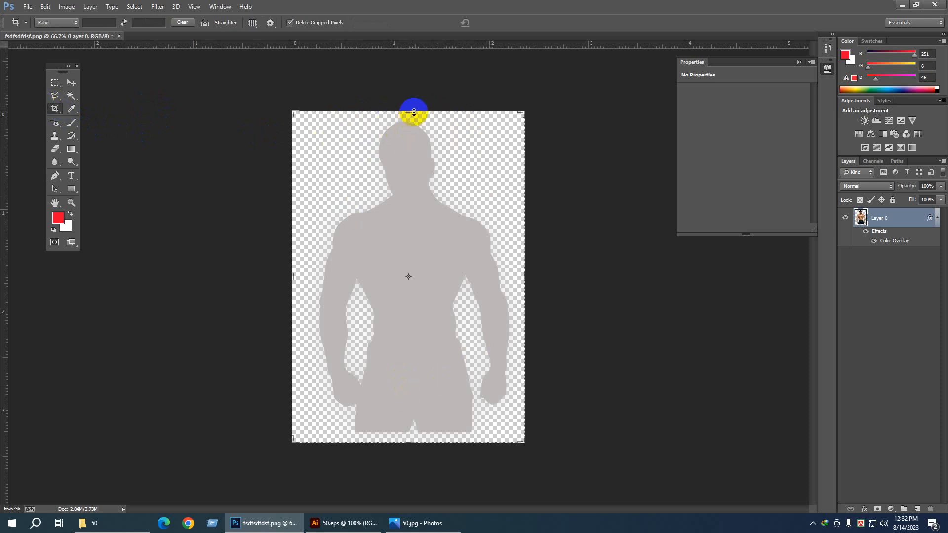
{"action": "left_click_drag", "start_coordinate": [409, 110], "coordinate": [414, 111]}
{"action": "left_click_drag", "start_coordinate": [524, 276], "coordinate": [520, 275]}
{"action": "left_click_drag", "start_coordinate": [298, 279], "coordinate": [305, 275]}
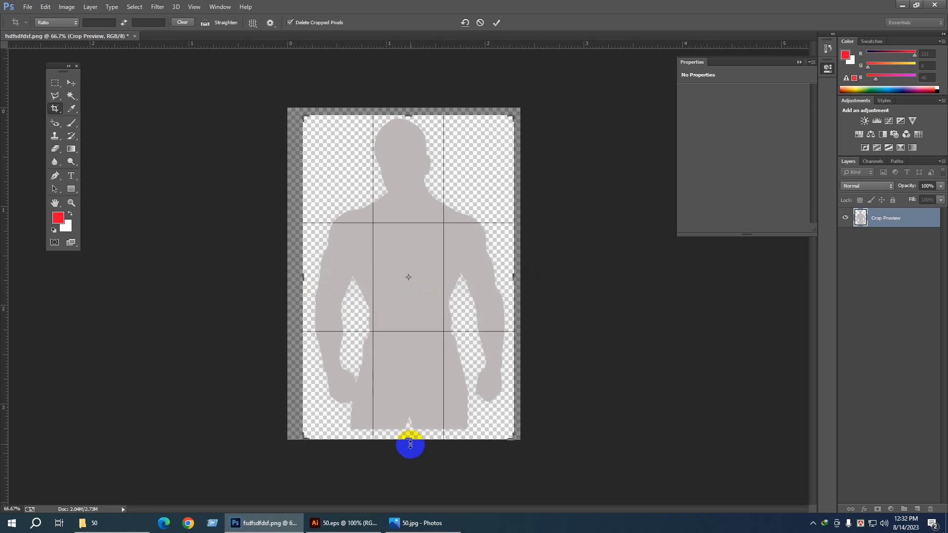
{"action": "left_click_drag", "start_coordinate": [406, 440], "coordinate": [402, 434]}
{"action": "left_click", "coordinate": [497, 24]}
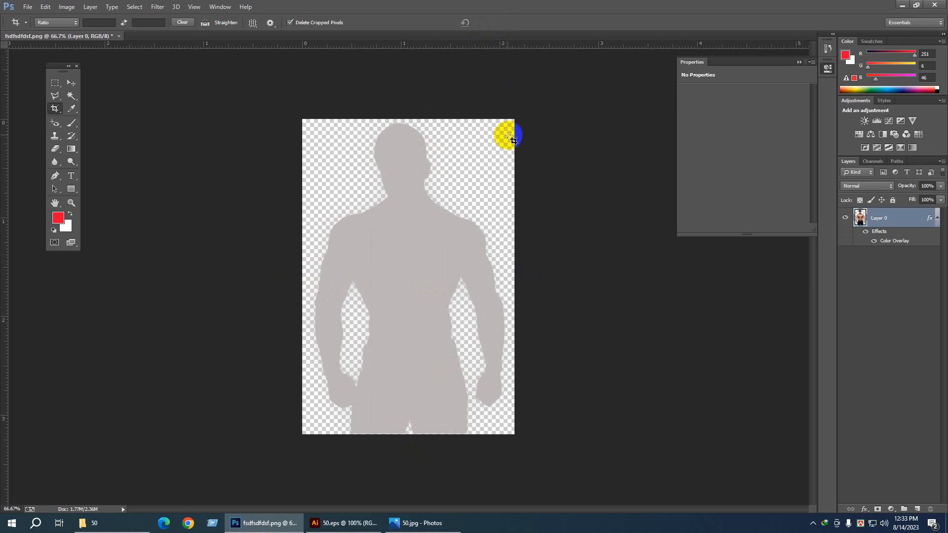
Step: Rasterize the layer style of Layer 0 so the grey overlay is merged into the layer
{"action": "left_click", "coordinate": [887, 219]}
{"action": "right_click", "coordinate": [887, 219]}
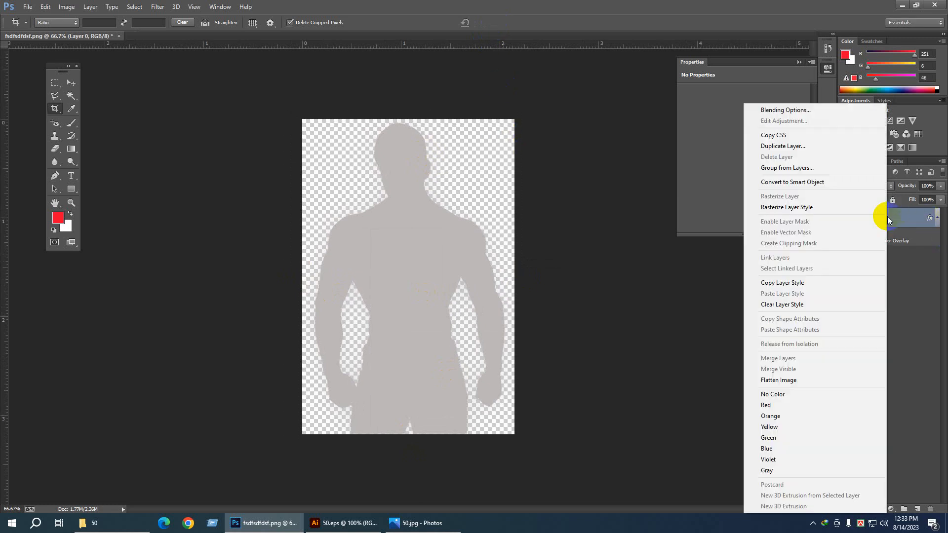
{"action": "left_click", "coordinate": [763, 207]}
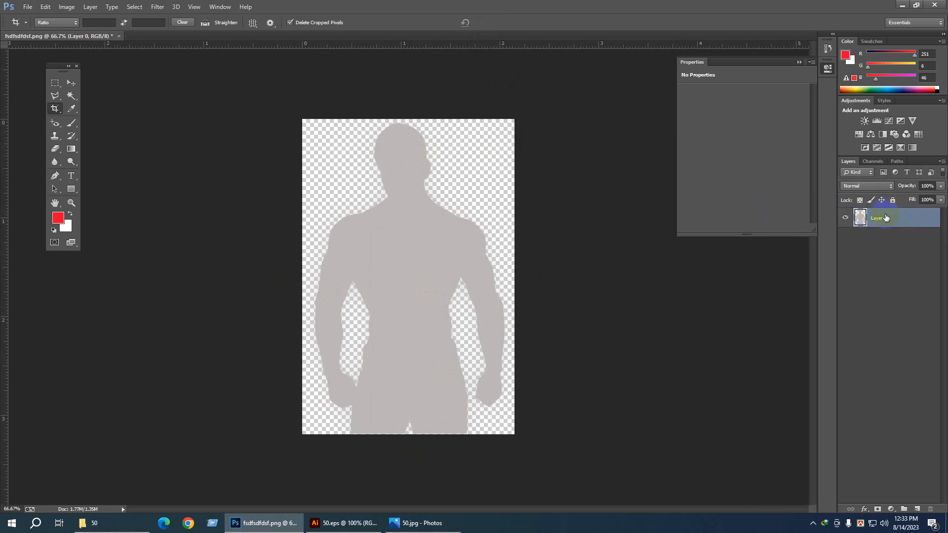
{"action": "left_click", "coordinate": [442, 144]}
Step: Save a copy of the silhouette to the Desktop as a PNG file named image
{"action": "left_click", "coordinate": [27, 7]}
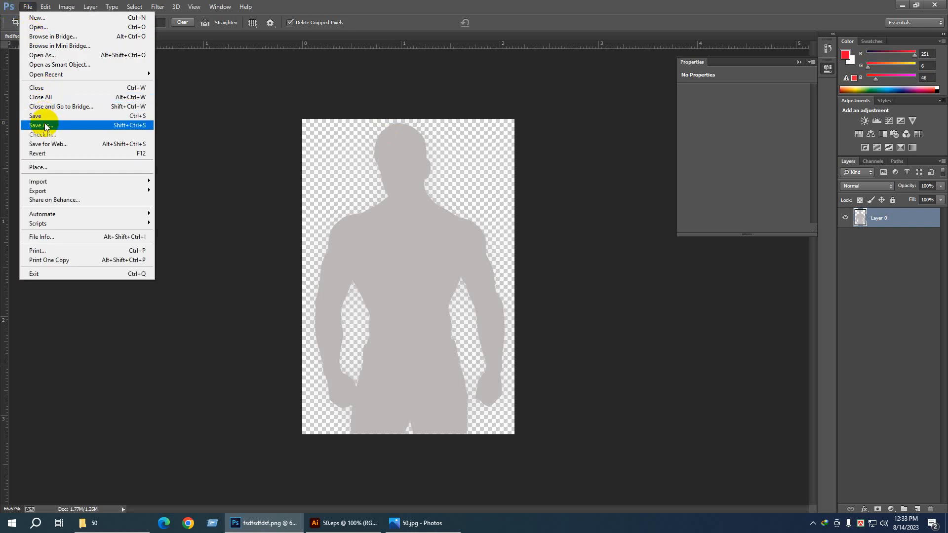
{"action": "key", "text": "Escape"}
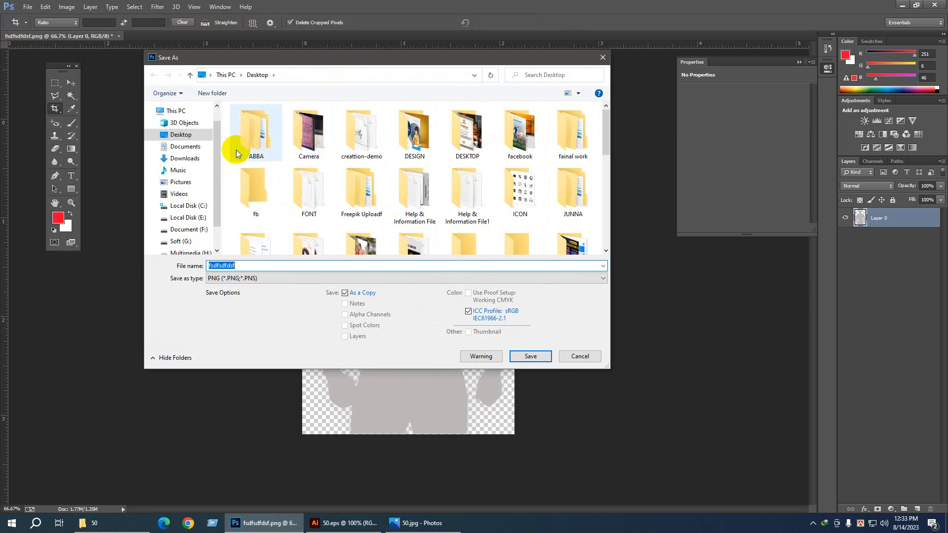
{"action": "left_click", "coordinate": [182, 137]}
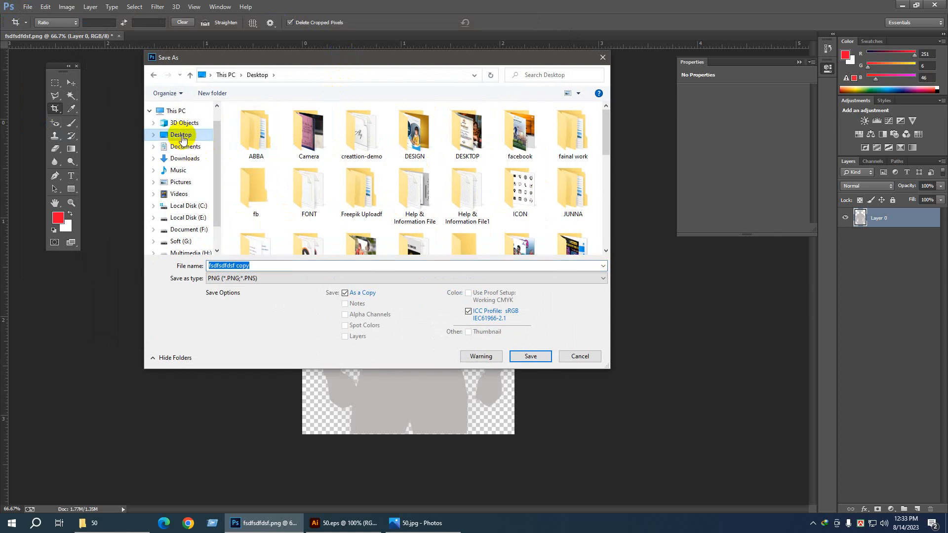
{"action": "left_click", "coordinate": [260, 280]}
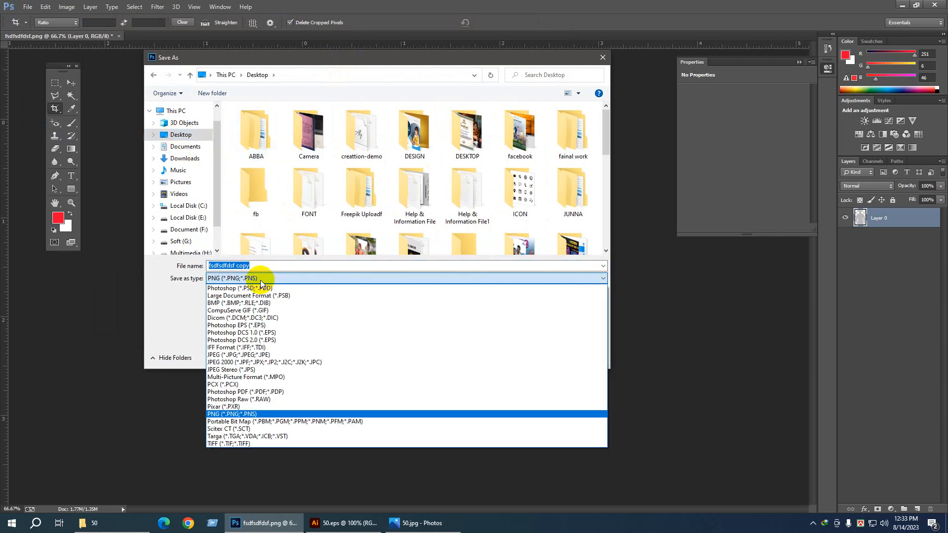
{"action": "left_click", "coordinate": [224, 414]}
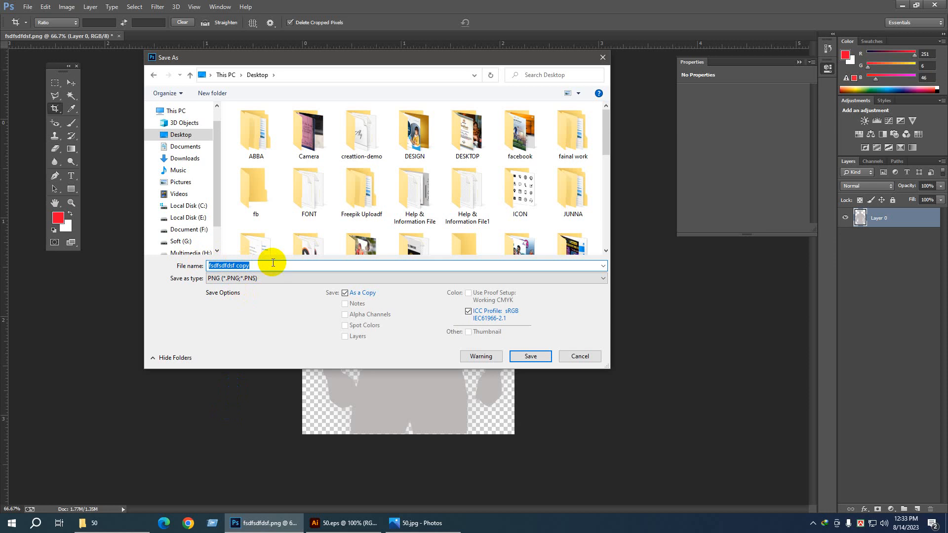
{"action": "type", "text": "image"}
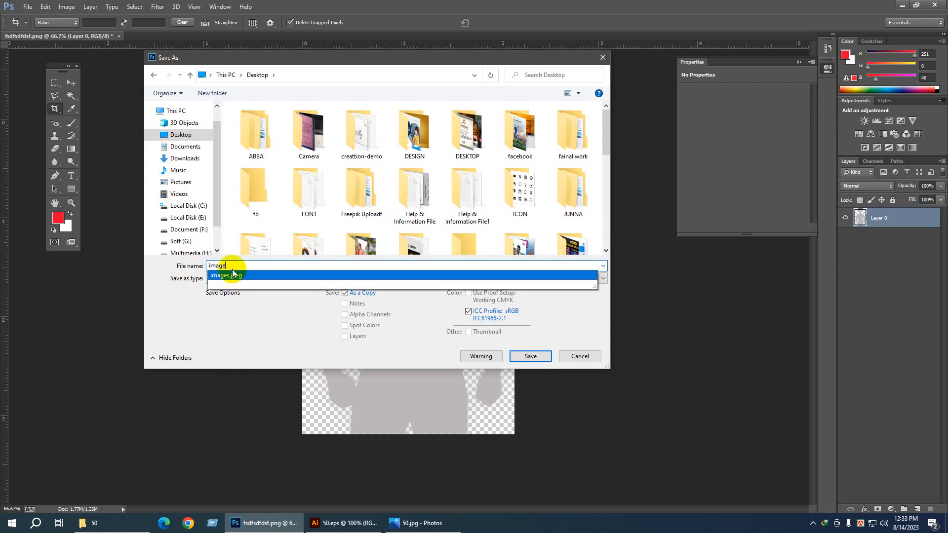
{"action": "left_click", "coordinate": [186, 279]}
{"action": "left_click", "coordinate": [219, 279]}
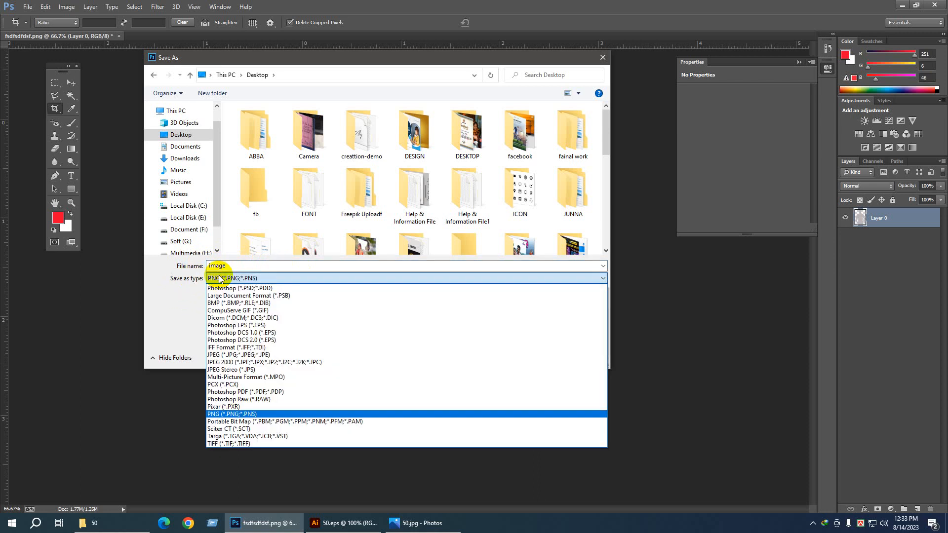
{"action": "left_click", "coordinate": [228, 414]}
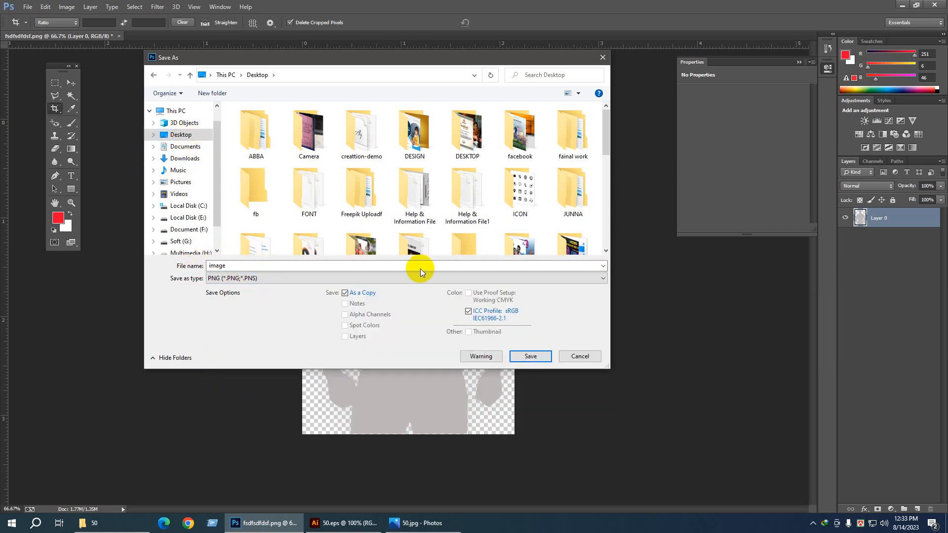
{"action": "left_click", "coordinate": [531, 357]}
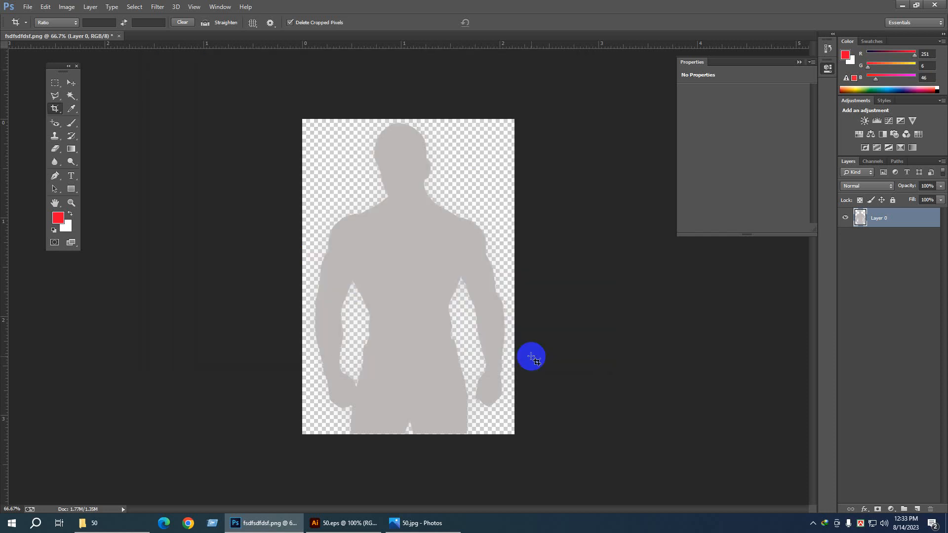
Step: Minimize the open application windows to show the desktop
{"action": "left_click_drag", "start_coordinate": [460, 146], "coordinate": [416, 144]}
{"action": "left_click", "coordinate": [462, 163]}
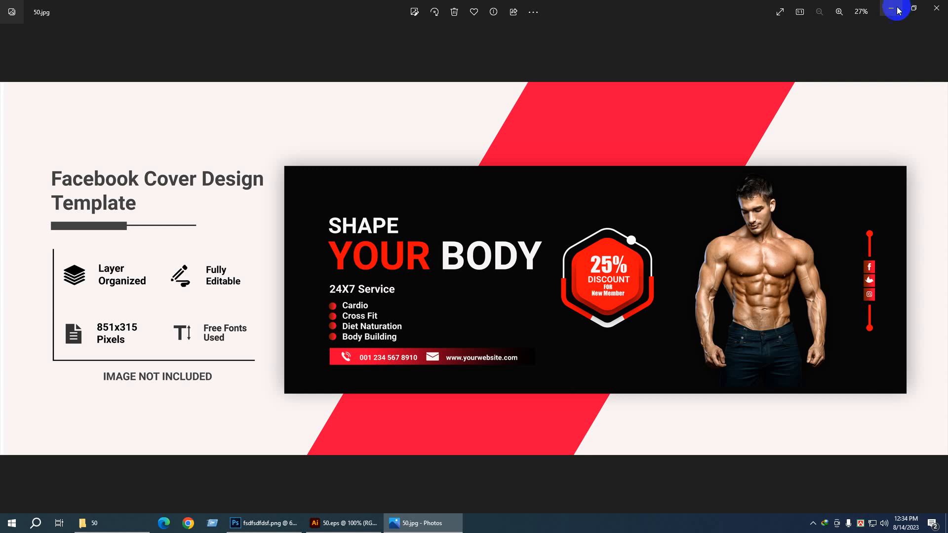
{"action": "left_click", "coordinate": [901, 8]}
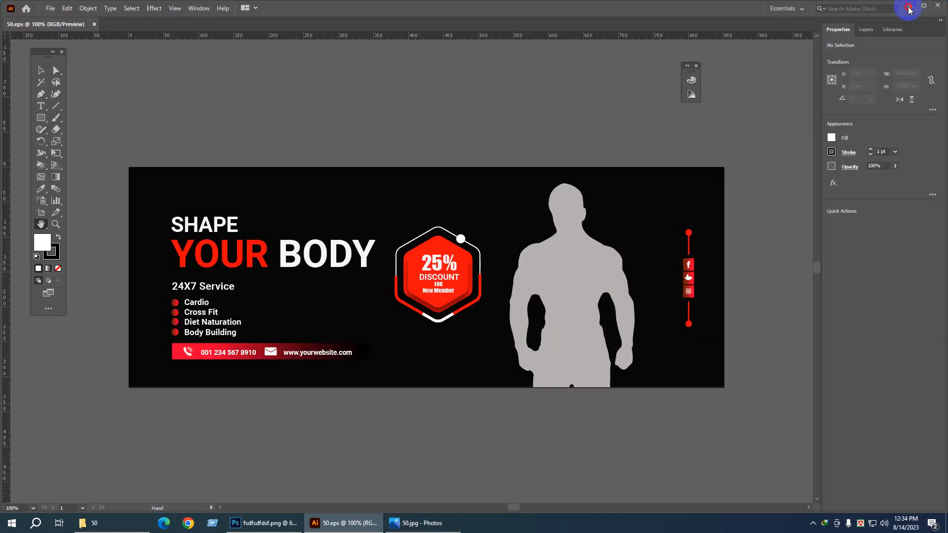
{"action": "left_click", "coordinate": [909, 6]}
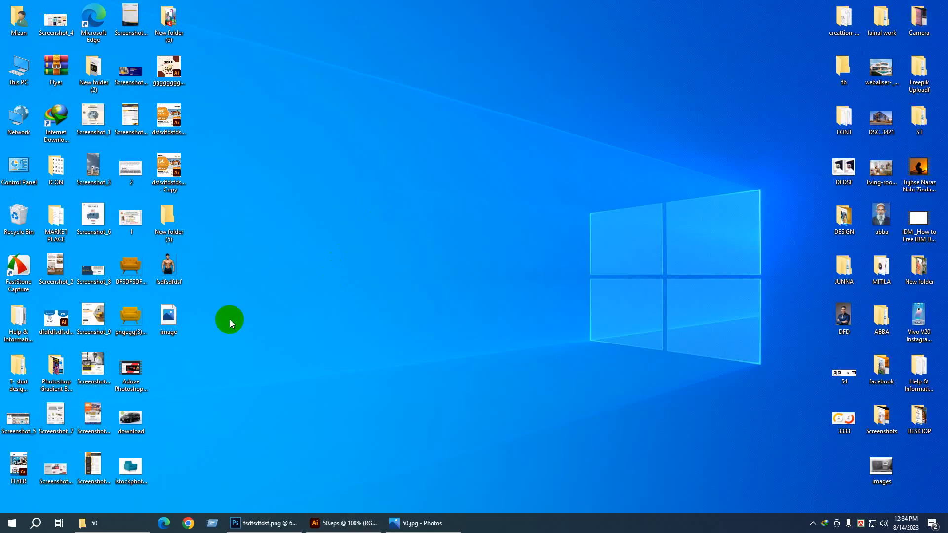
Step: Locate the saved image file on the desktop and refresh the desktop
{"action": "left_click", "coordinate": [169, 339]}
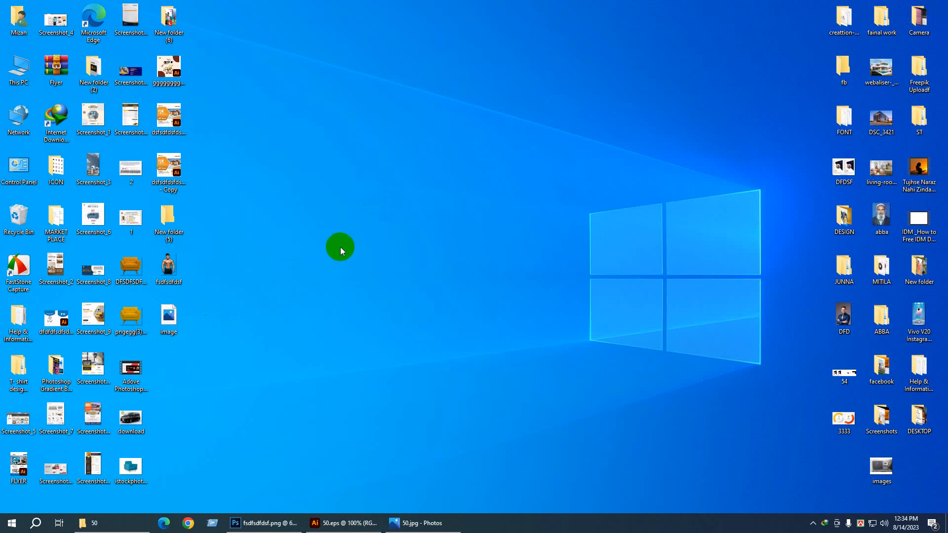
{"action": "right_click", "coordinate": [339, 247]}
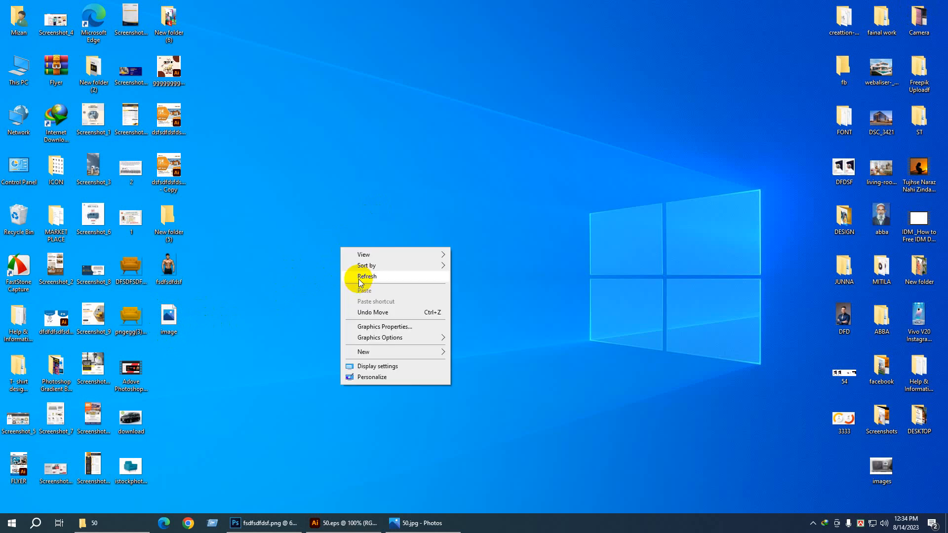
{"action": "left_click", "coordinate": [359, 275]}
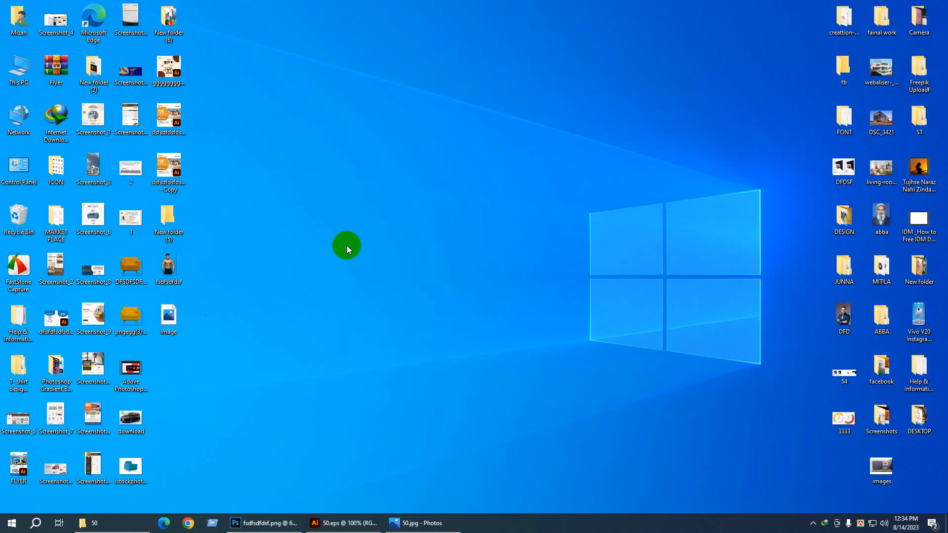
Step: Refresh the desktop and move the image silhouette file to an empty area of the desktop
{"action": "right_click", "coordinate": [348, 246]}
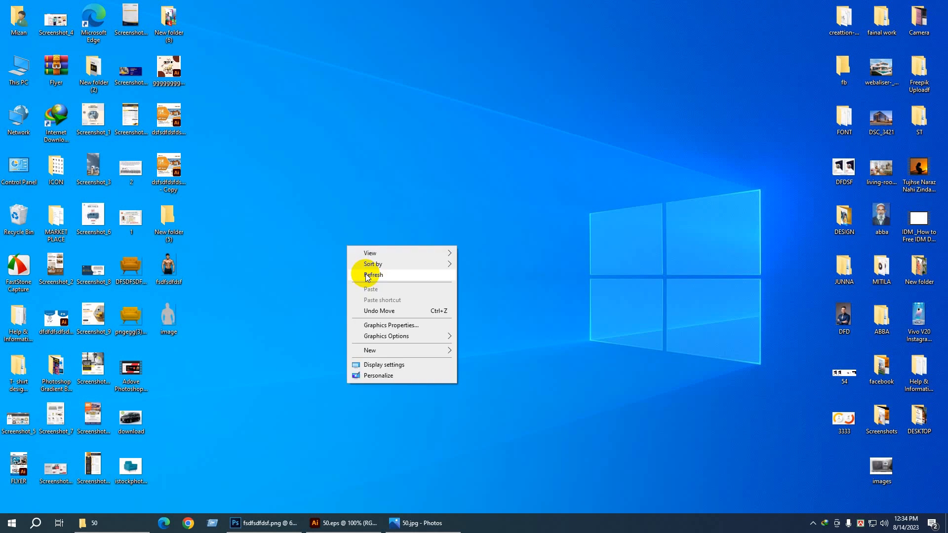
{"action": "left_click", "coordinate": [367, 275]}
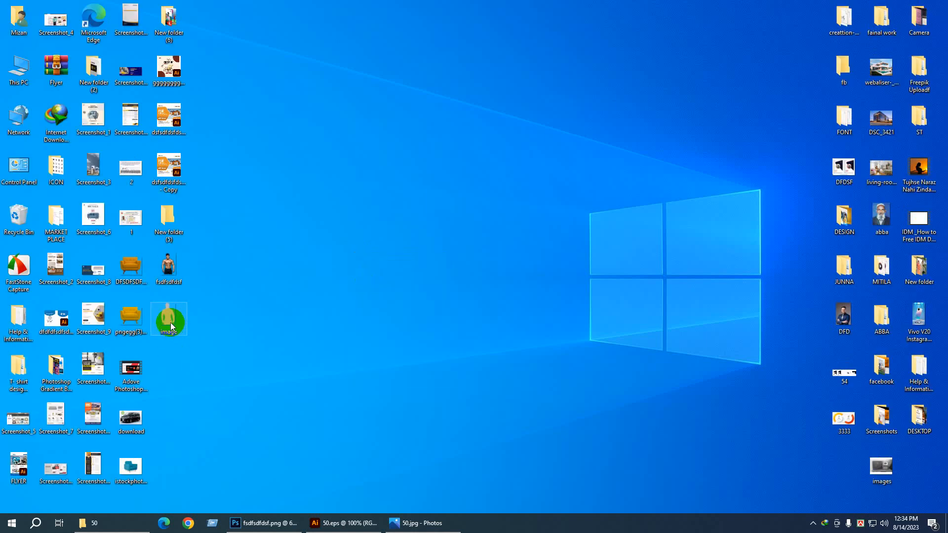
{"action": "left_click_drag", "start_coordinate": [272, 269], "coordinate": [399, 168]}
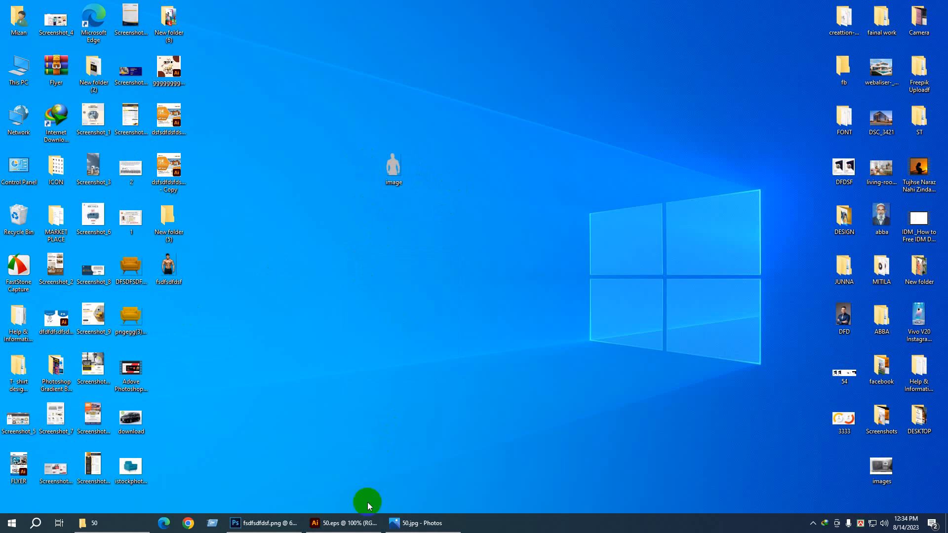
Step: Switch to the 50.eps cover in Illustrator and ungroup the whole cover artwork
{"action": "left_click", "coordinate": [351, 522]}
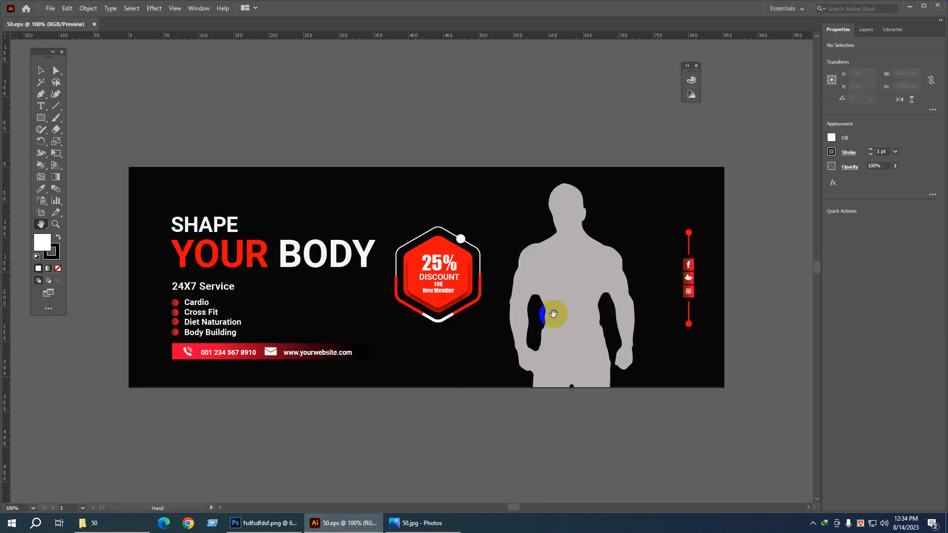
{"action": "left_click", "coordinate": [41, 70]}
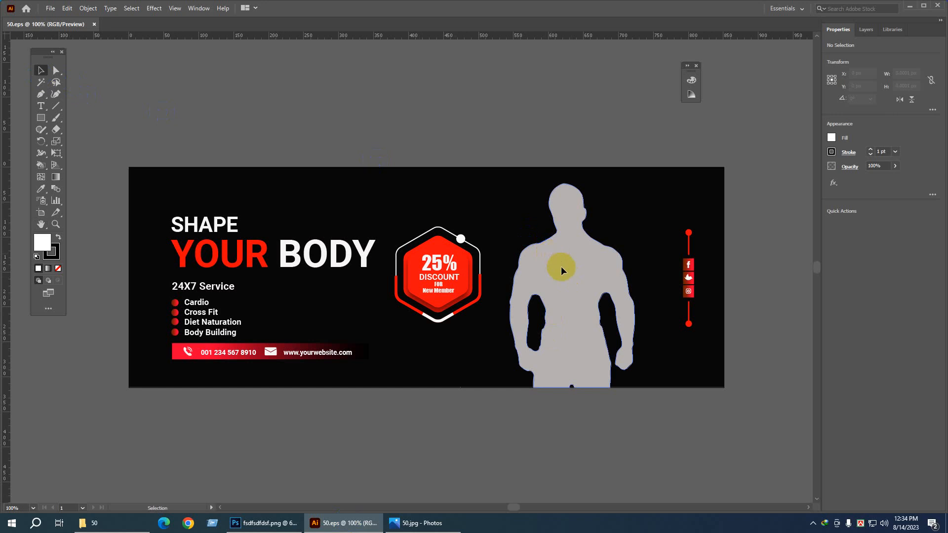
{"action": "left_click_drag", "start_coordinate": [552, 255], "coordinate": [644, 218]}
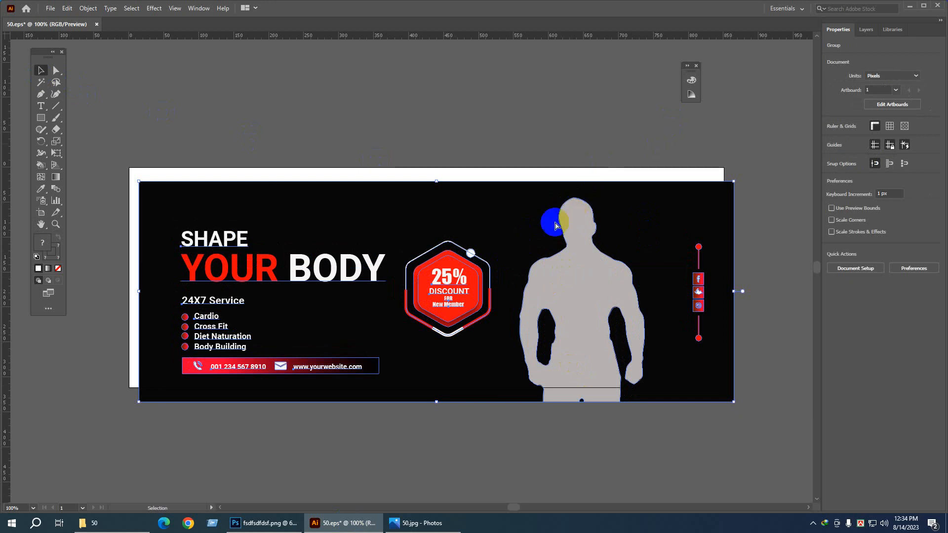
{"action": "key", "text": "ctrl+z"}
{"action": "left_click", "coordinate": [620, 209]}
{"action": "right_click", "coordinate": [621, 211]}
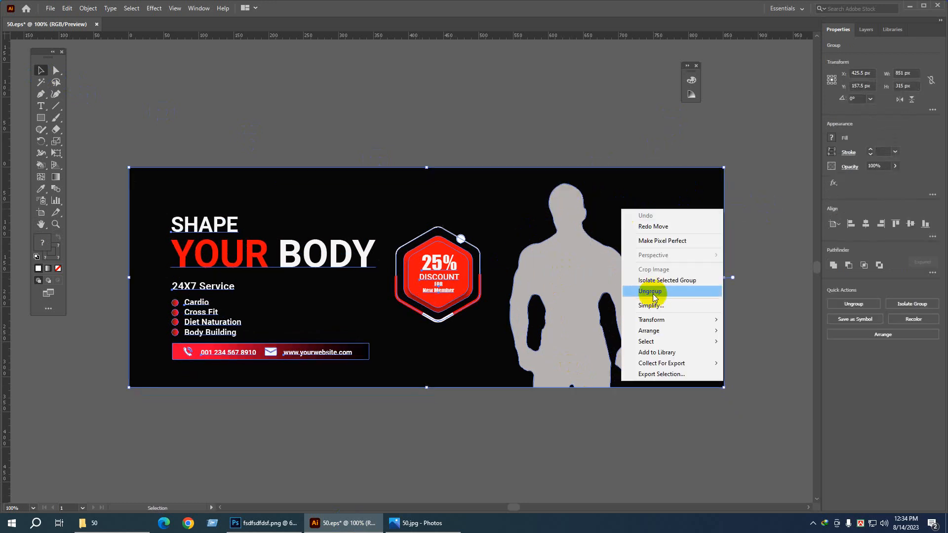
{"action": "left_click", "coordinate": [649, 293]}
{"action": "left_click", "coordinate": [735, 193]}
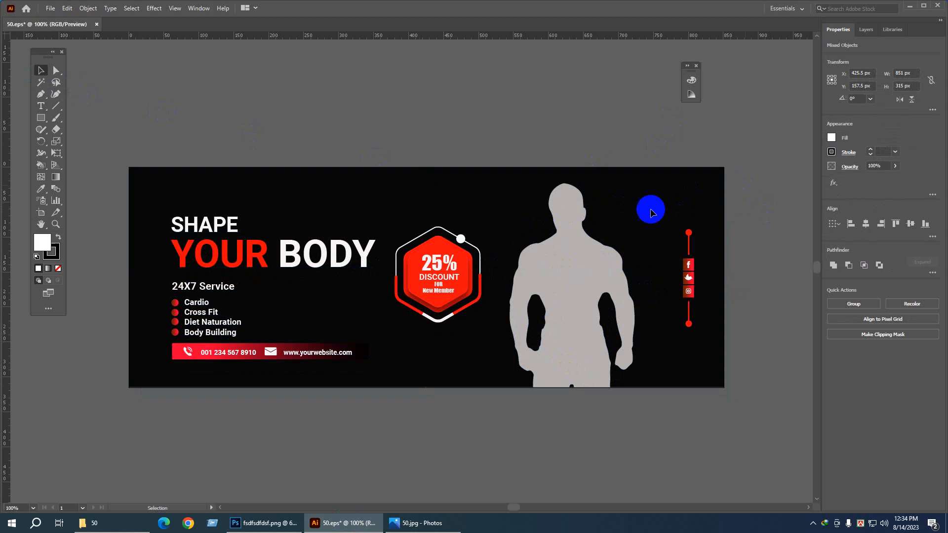
Step: Delete the old grey man silhouette group from the cover
{"action": "left_click", "coordinate": [569, 213]}
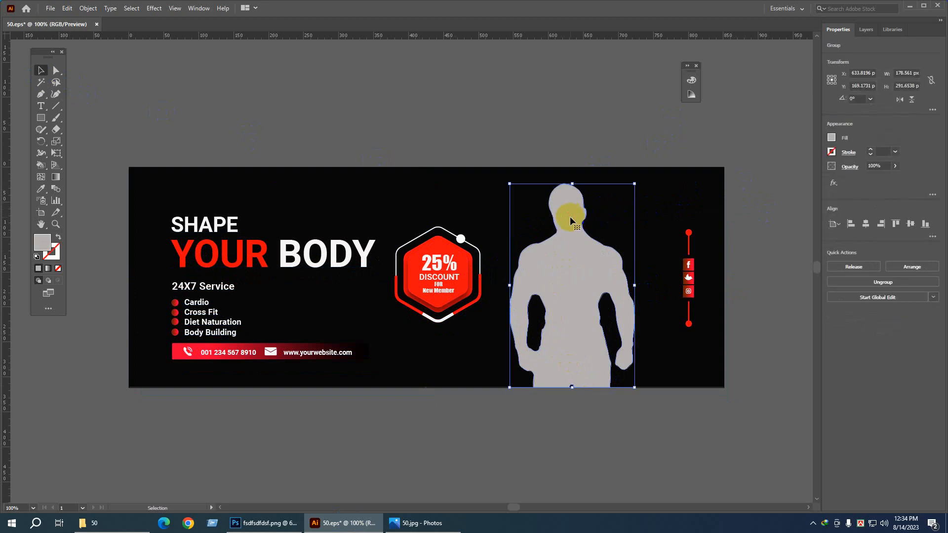
{"action": "key", "text": "Delete"}
{"action": "left_click", "coordinate": [570, 217]}
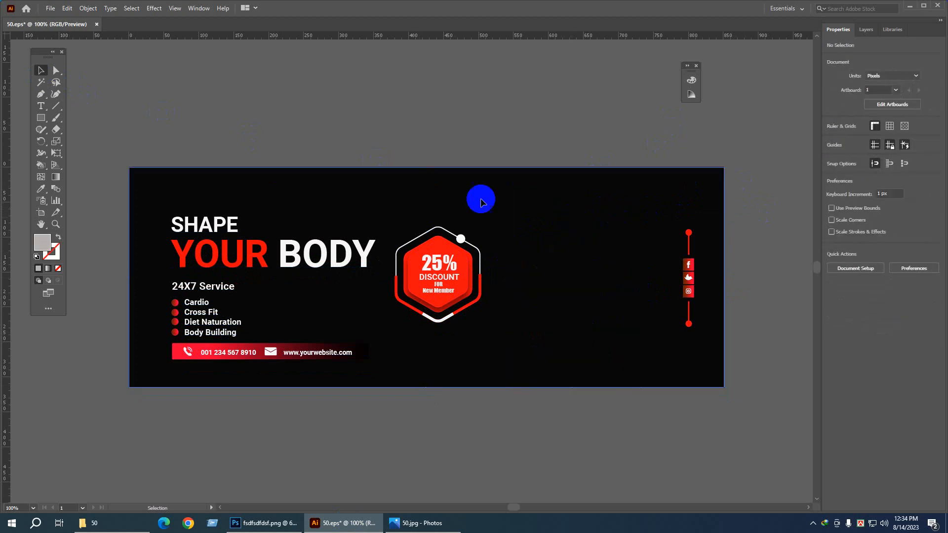
{"action": "left_click", "coordinate": [41, 69]}
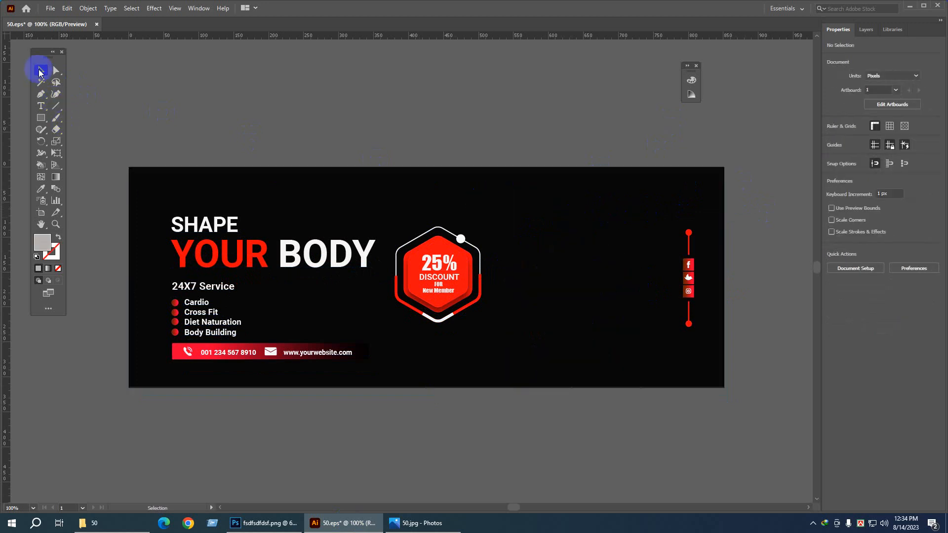
{"action": "left_click", "coordinate": [51, 9]}
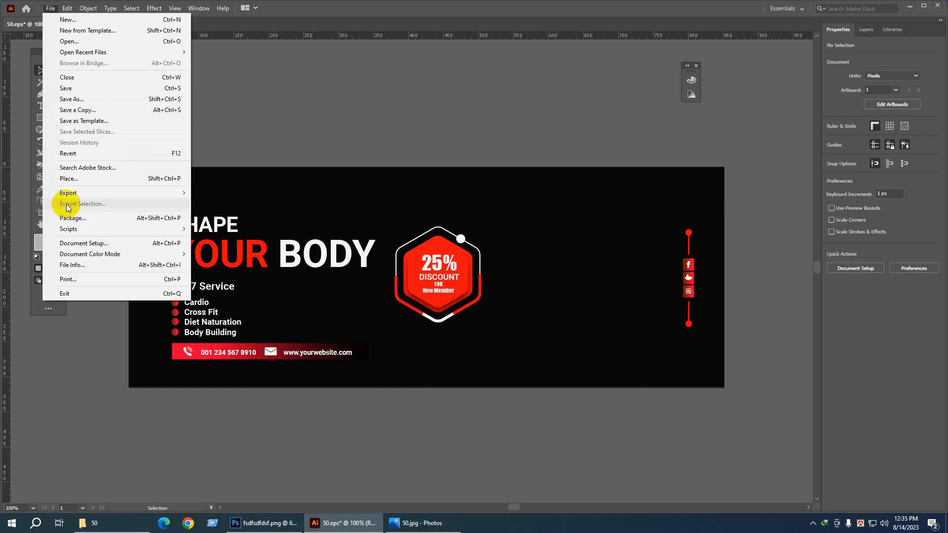
{"action": "left_click", "coordinate": [68, 180]}
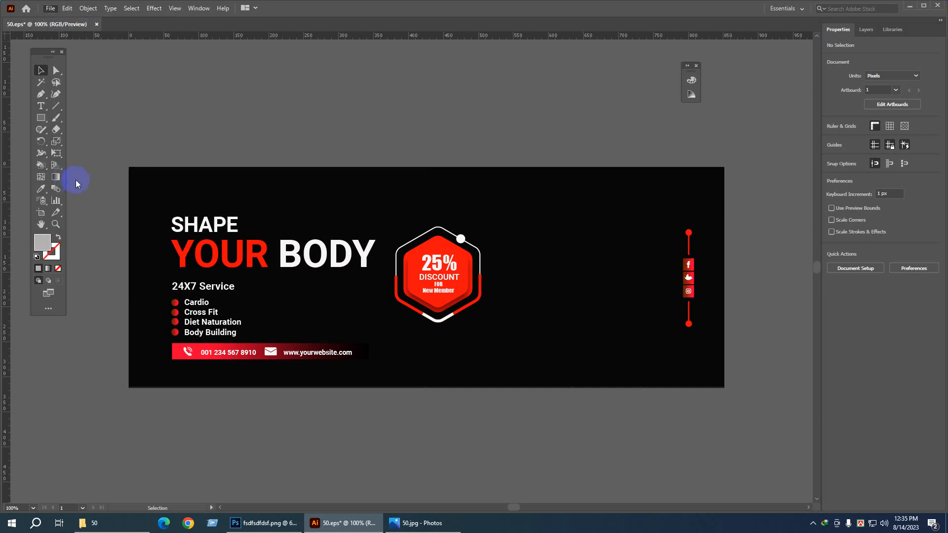
{"action": "left_click", "coordinate": [403, 186]}
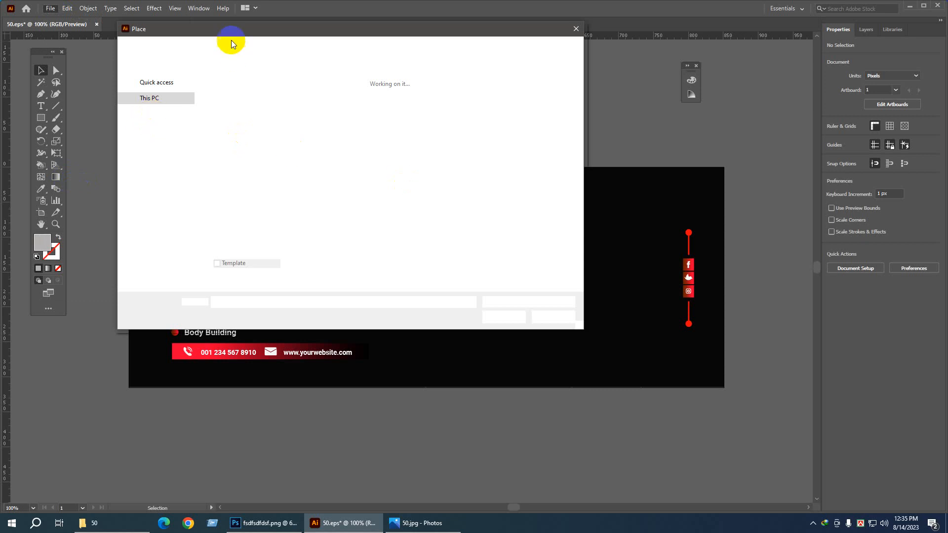
{"action": "left_click_drag", "start_coordinate": [220, 29], "coordinate": [253, 50]}
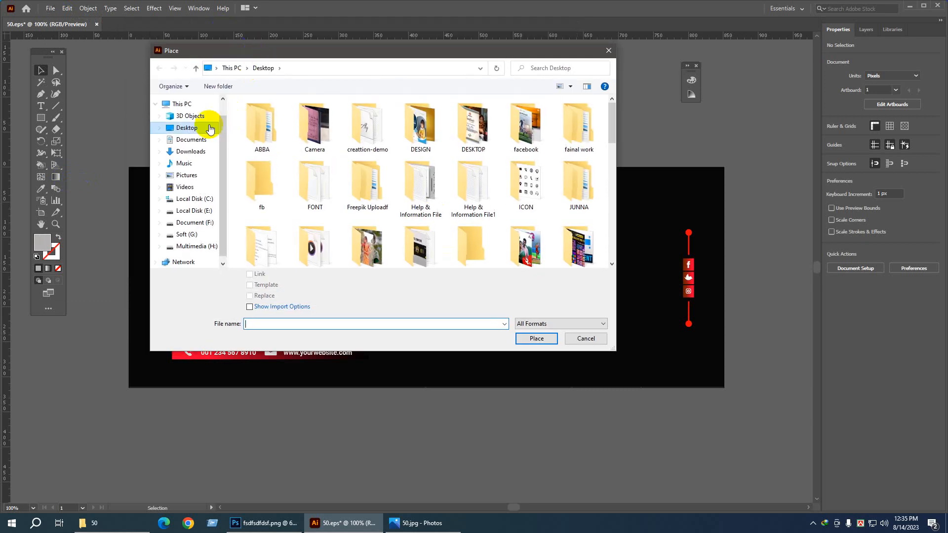
{"action": "left_click", "coordinate": [184, 130]}
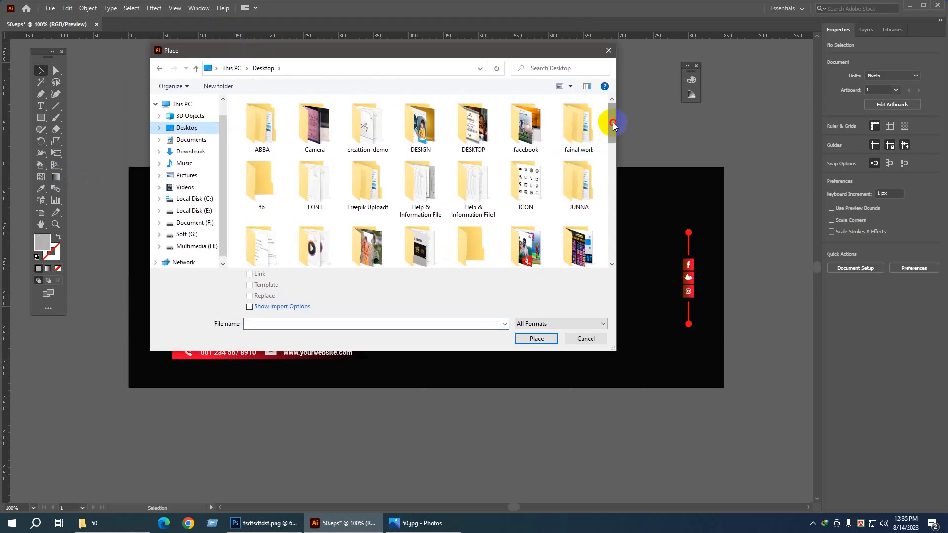
{"action": "left_click_drag", "start_coordinate": [607, 120], "coordinate": [599, 243]}
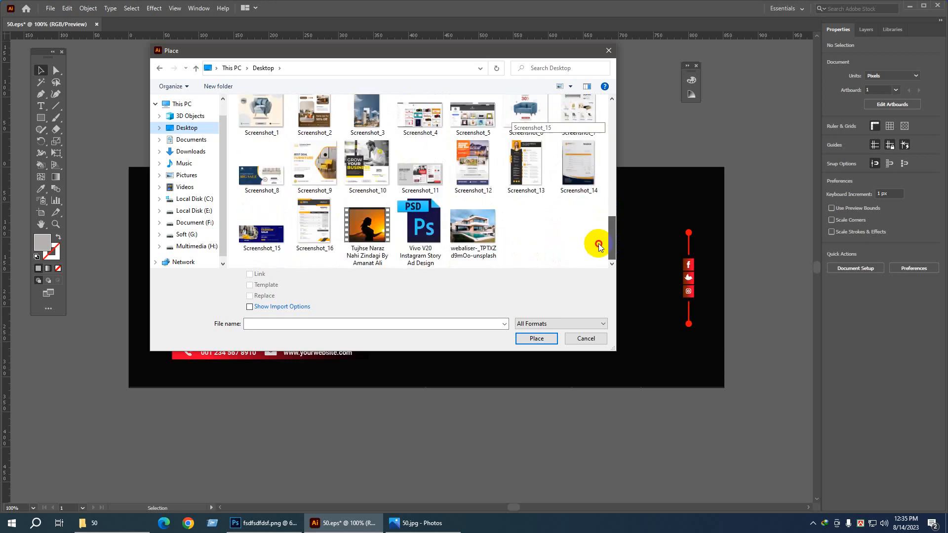
{"action": "left_click", "coordinate": [579, 341]}
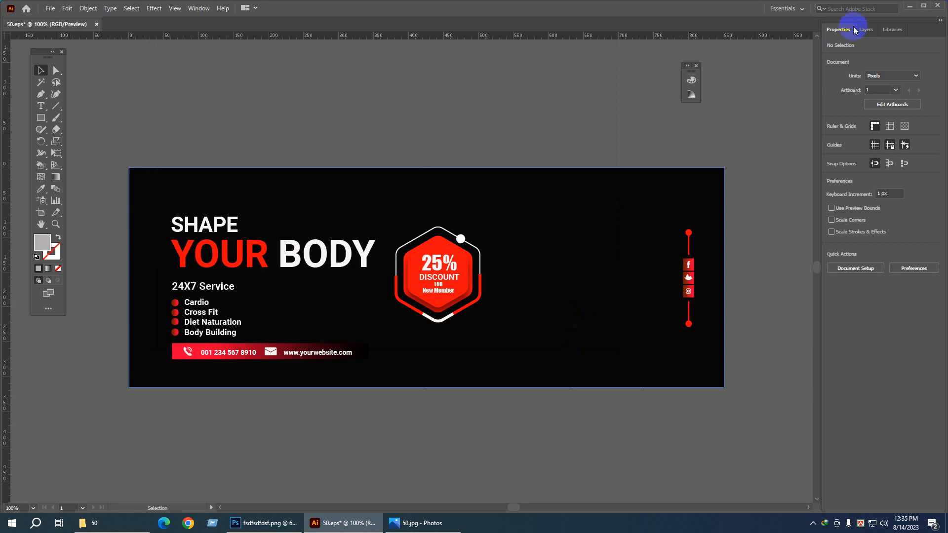
Step: Bring the image silhouette file from the desktop into the 50.eps document as a linked image
{"action": "left_click", "coordinate": [909, 8]}
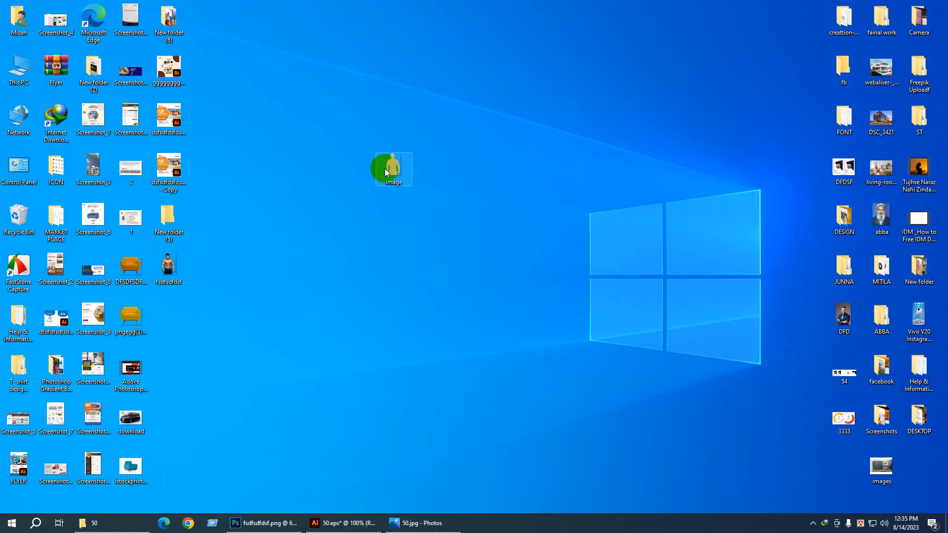
{"action": "left_click_drag", "start_coordinate": [386, 183], "coordinate": [426, 114]}
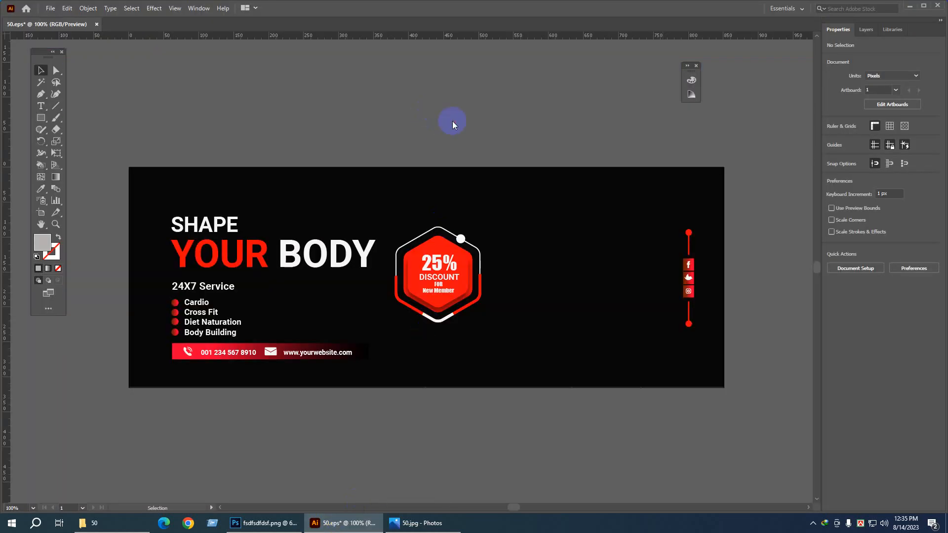
{"action": "mouse_move", "coordinate": [466, 141]}
{"action": "left_mouse_down"}
{"action": "mouse_move", "coordinate": [471, 157]}
{"action": "mouse_move", "coordinate": [472, 124]}
{"action": "mouse_move", "coordinate": [469, 157]}
{"action": "left_mouse_up"}
{"action": "left_click", "coordinate": [472, 143]}
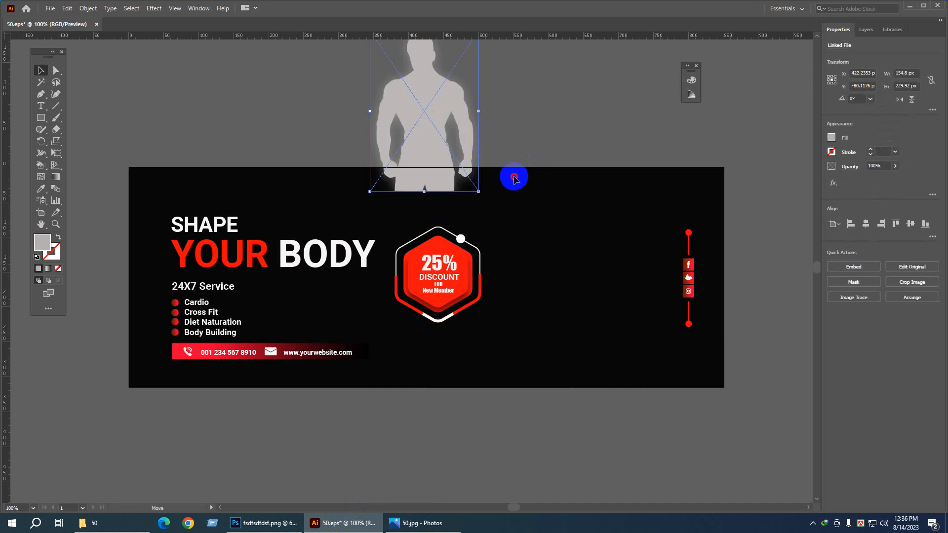
Step: Embed the silhouette and position it between the discount badge and social icons, centred at about X 631 px, Y 162 px
{"action": "left_click_drag", "start_coordinate": [513, 177], "coordinate": [572, 254]}
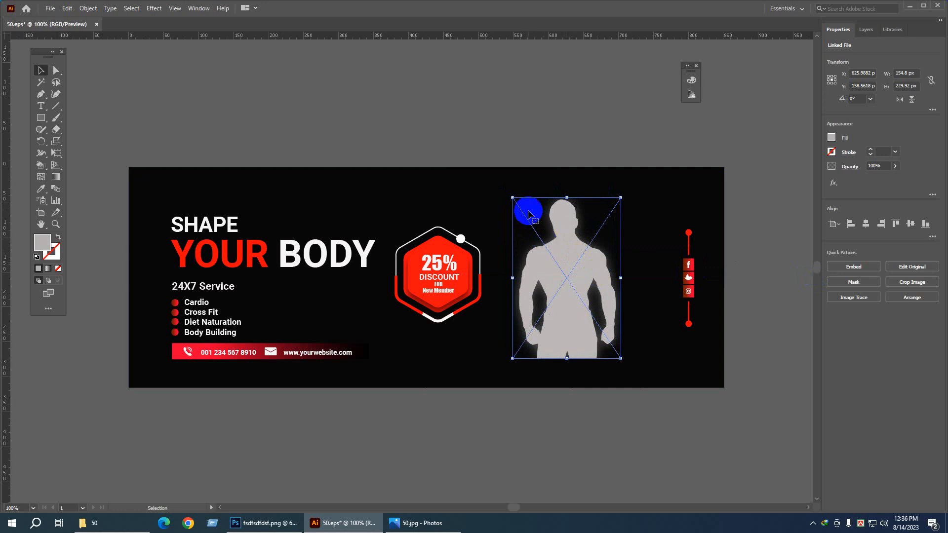
{"action": "left_click", "coordinate": [853, 268]}
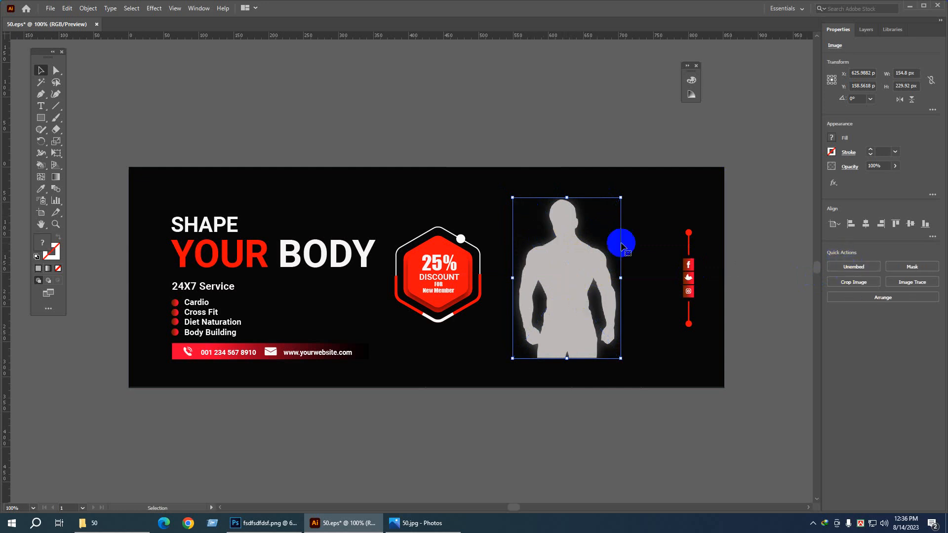
{"action": "left_click_drag", "start_coordinate": [567, 250], "coordinate": [571, 258]}
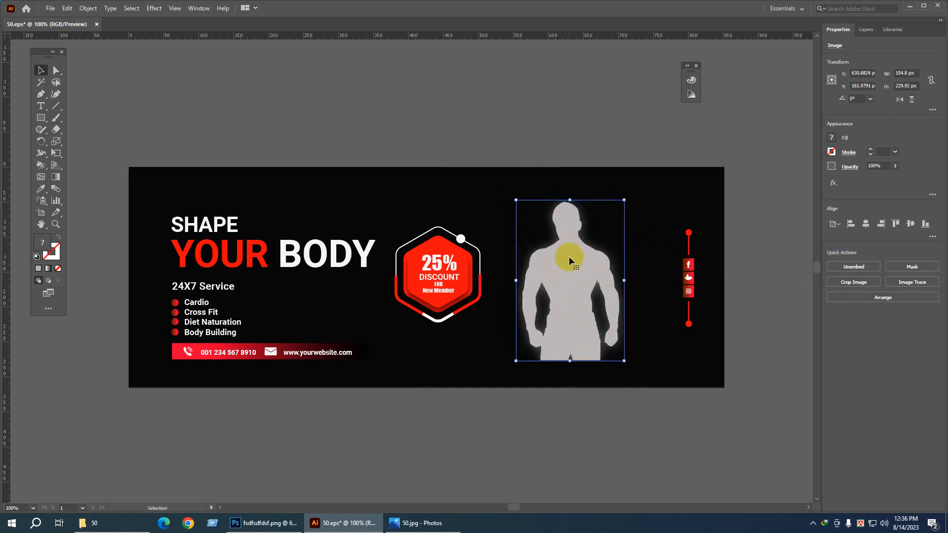
{"action": "left_click", "coordinate": [558, 139]}
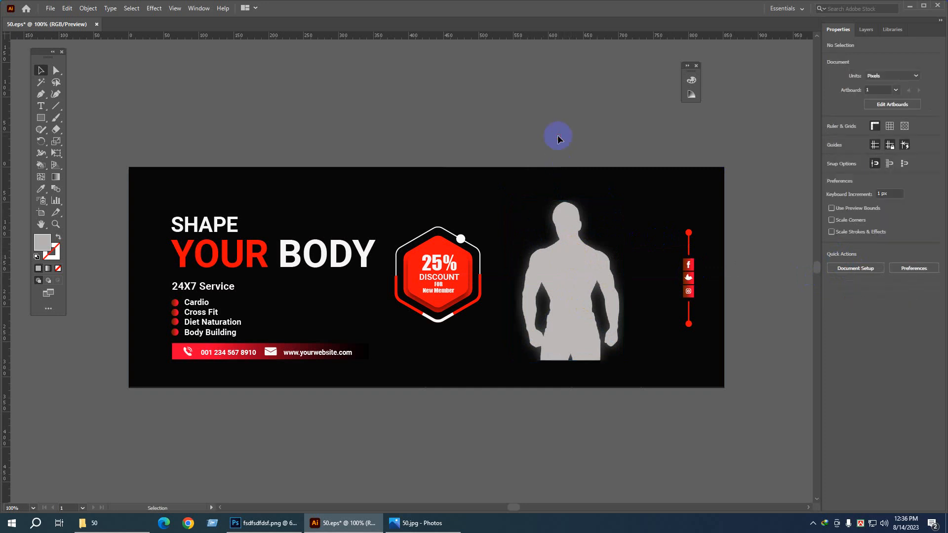